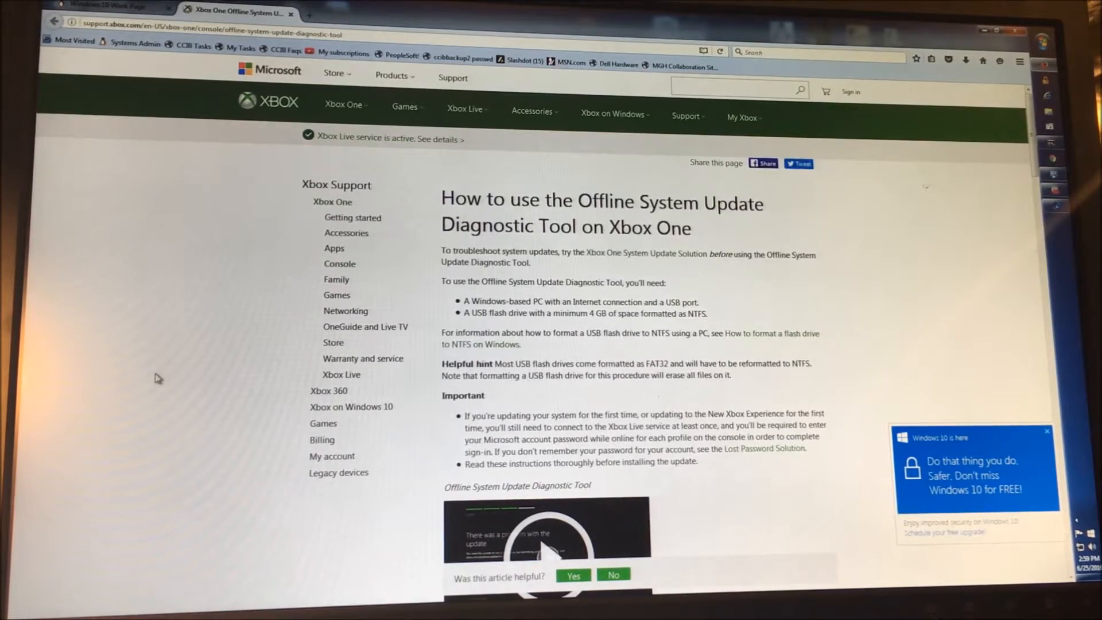
pyautogui.scroll(-8, 157, 379)
pyautogui.scroll(-5, 158, 380)
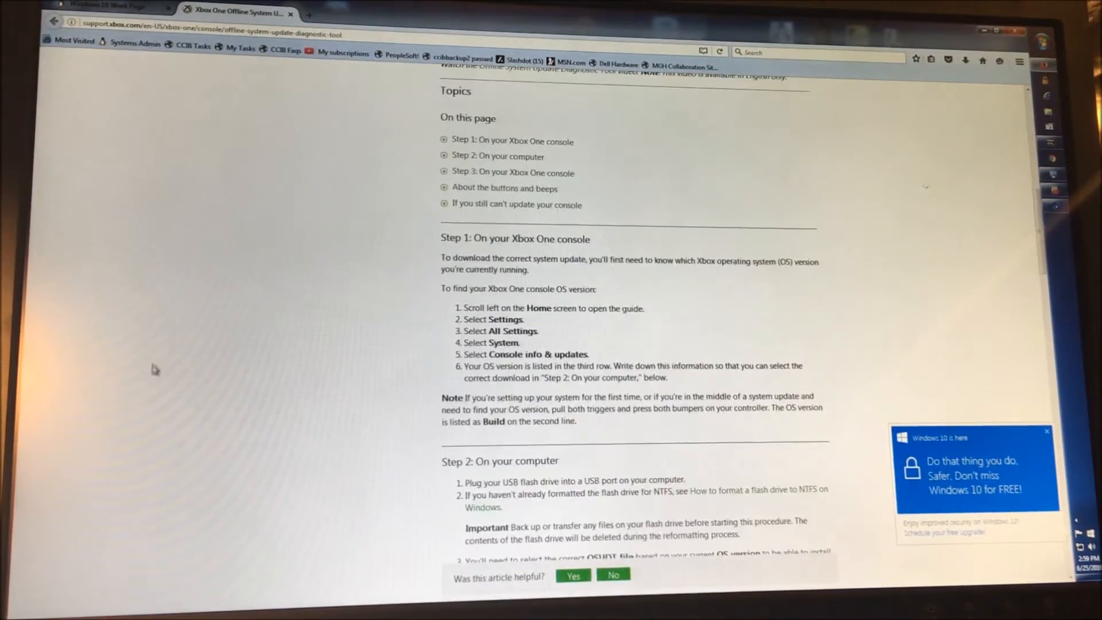
pyautogui.scroll(-6, 154, 367)
pyautogui.scroll(-5, 155, 367)
pyautogui.scroll(-4, 154, 367)
pyautogui.scroll(-2, 154, 368)
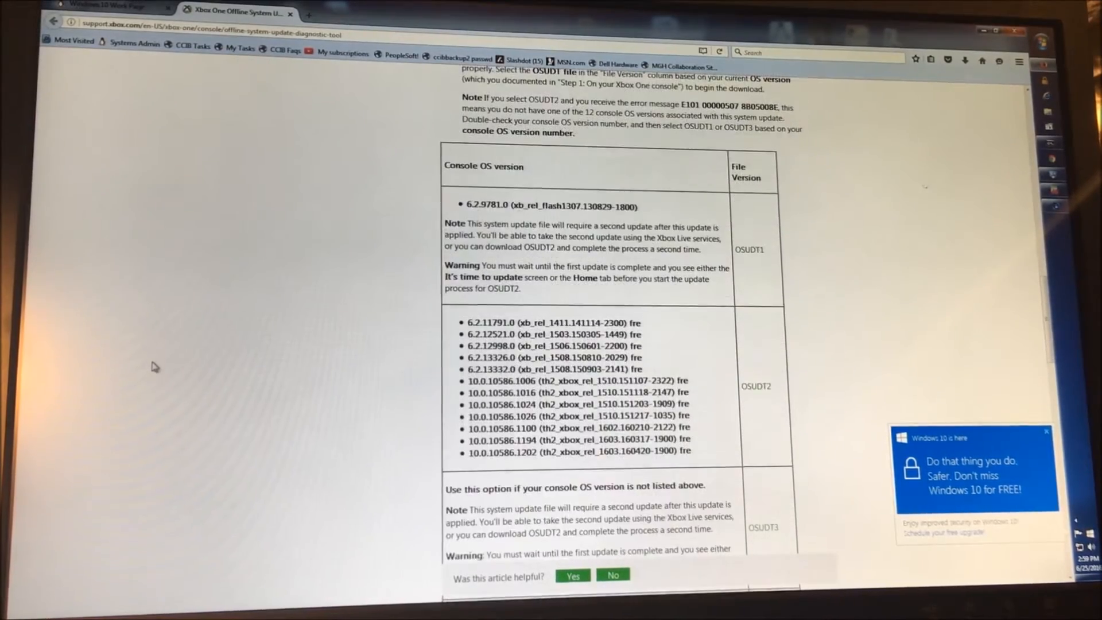
pyautogui.scroll(-2, 154, 367)
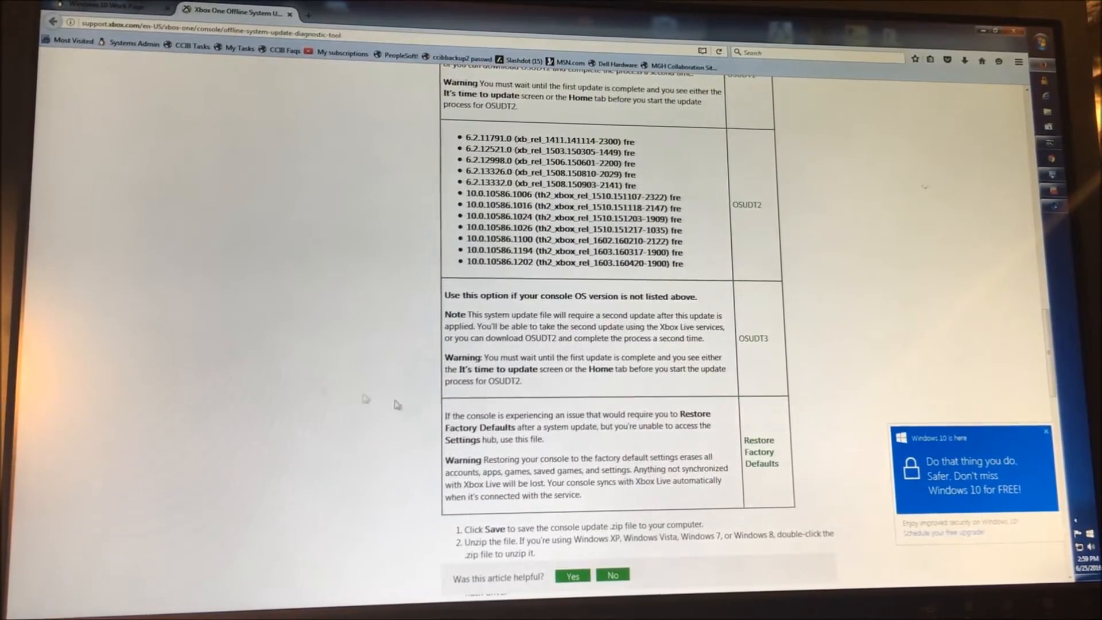
pyautogui.scroll(1, 646, 347)
pyautogui.scroll(1, 646, 348)
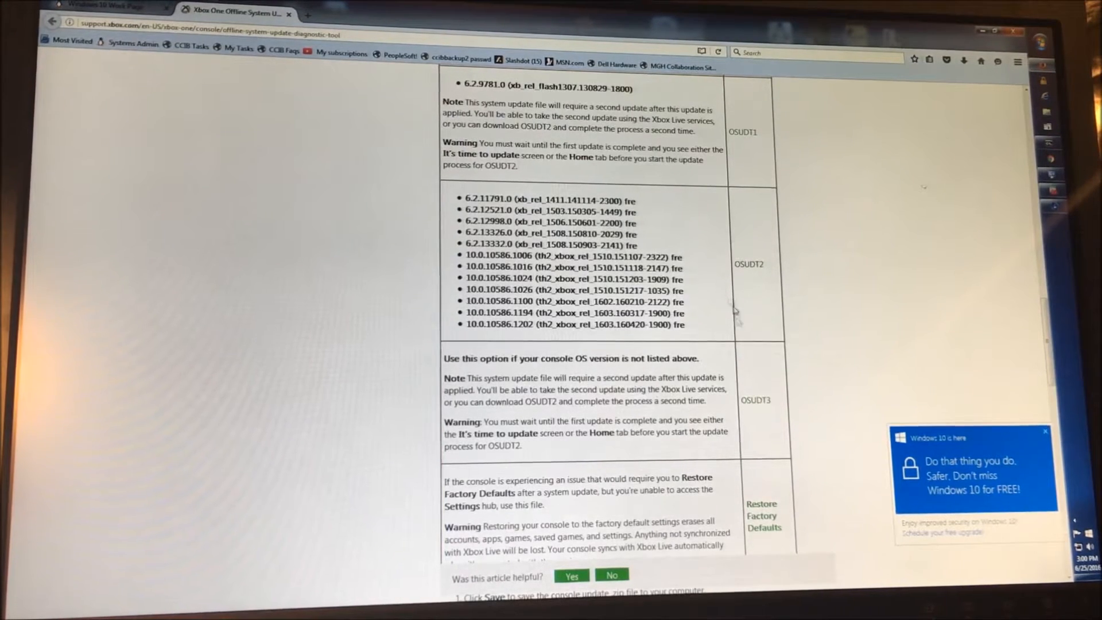
pyautogui.scroll(-3, 736, 310)
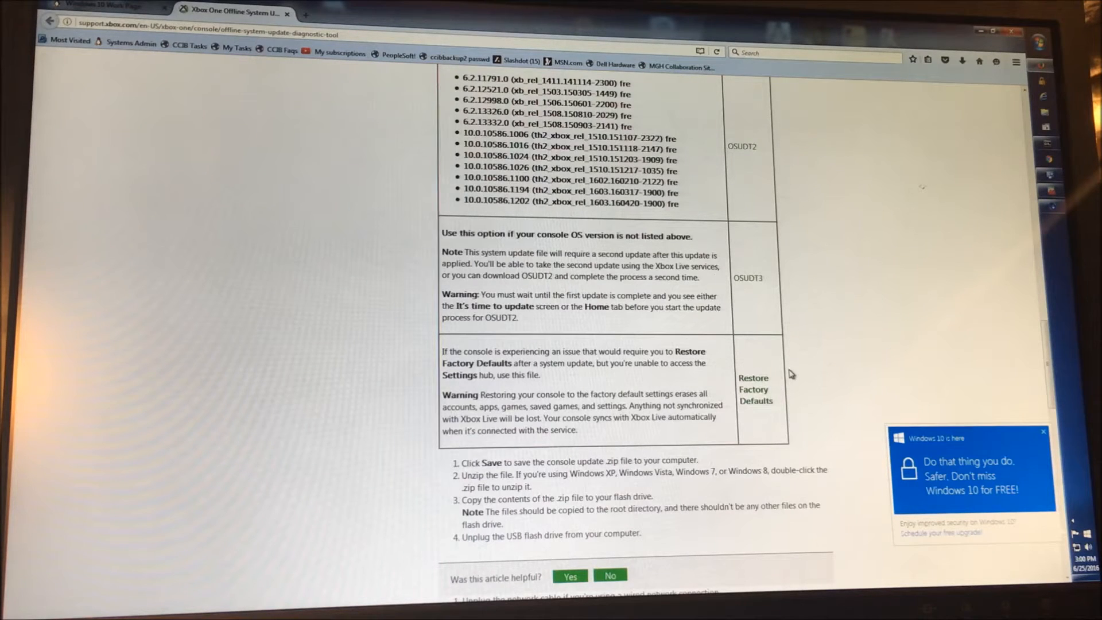
pyautogui.scroll(1, 791, 373)
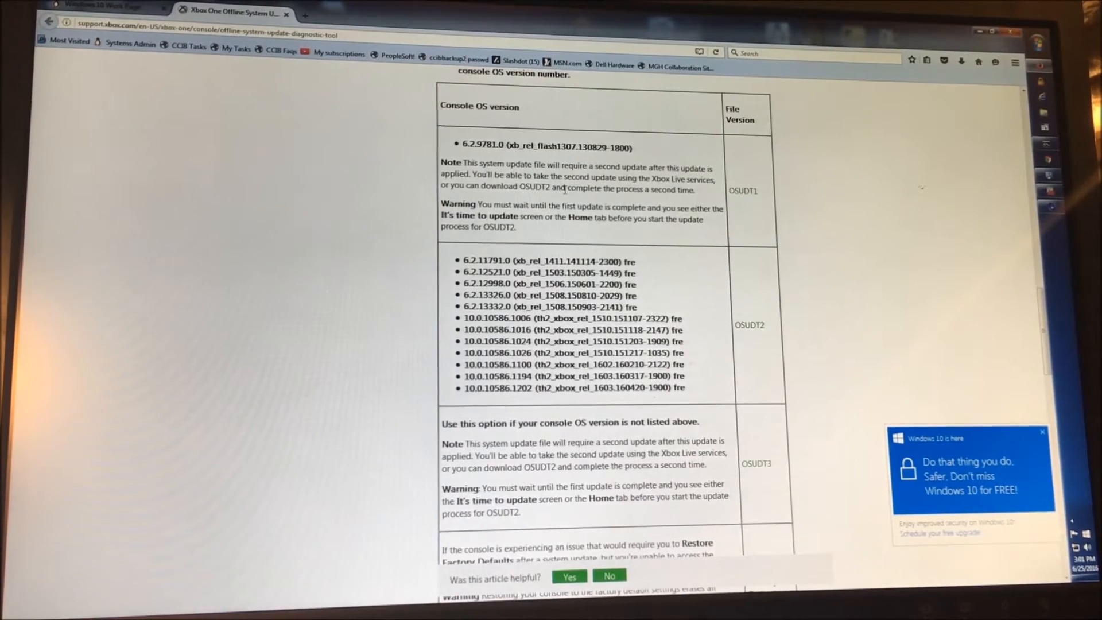
pyautogui.scroll(-2, 565, 191)
pyautogui.scroll(-2, 564, 191)
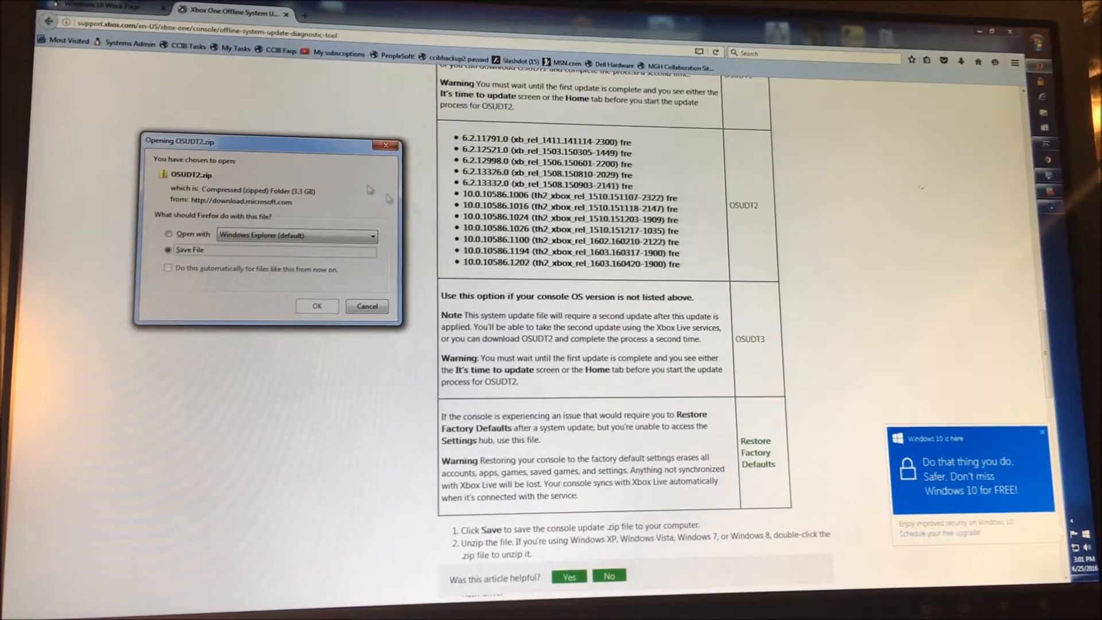
# Step: Save OSUDT2.zip to disk in the Downloads folder so the 3.3 GB download starts
pyautogui.click(317, 306)
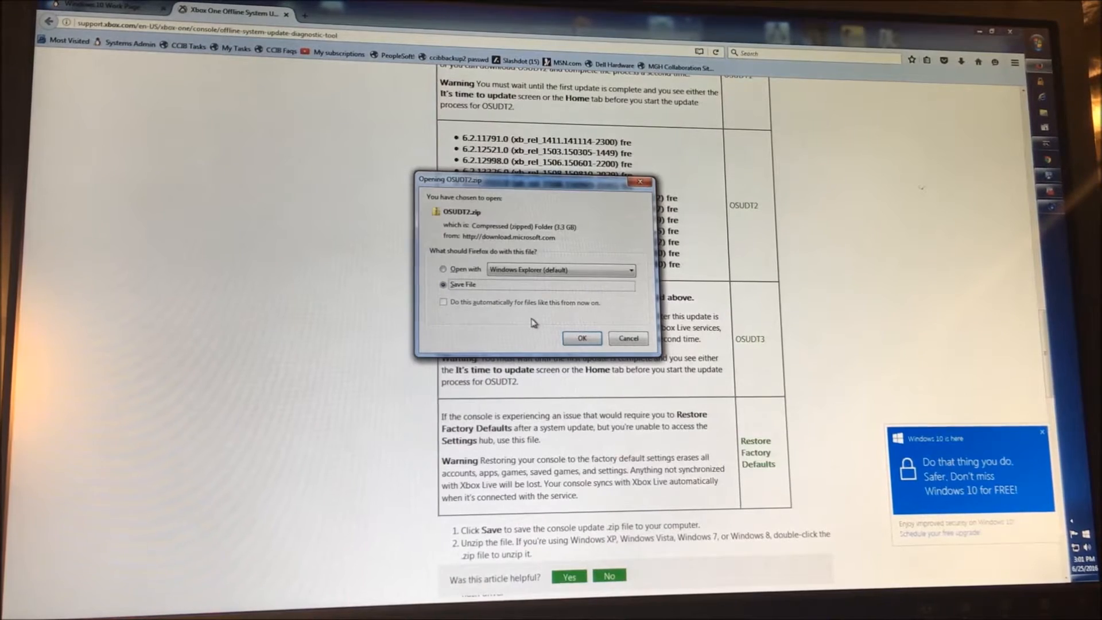
pyautogui.moveTo(539, 189); pyautogui.dragTo(727, 299)
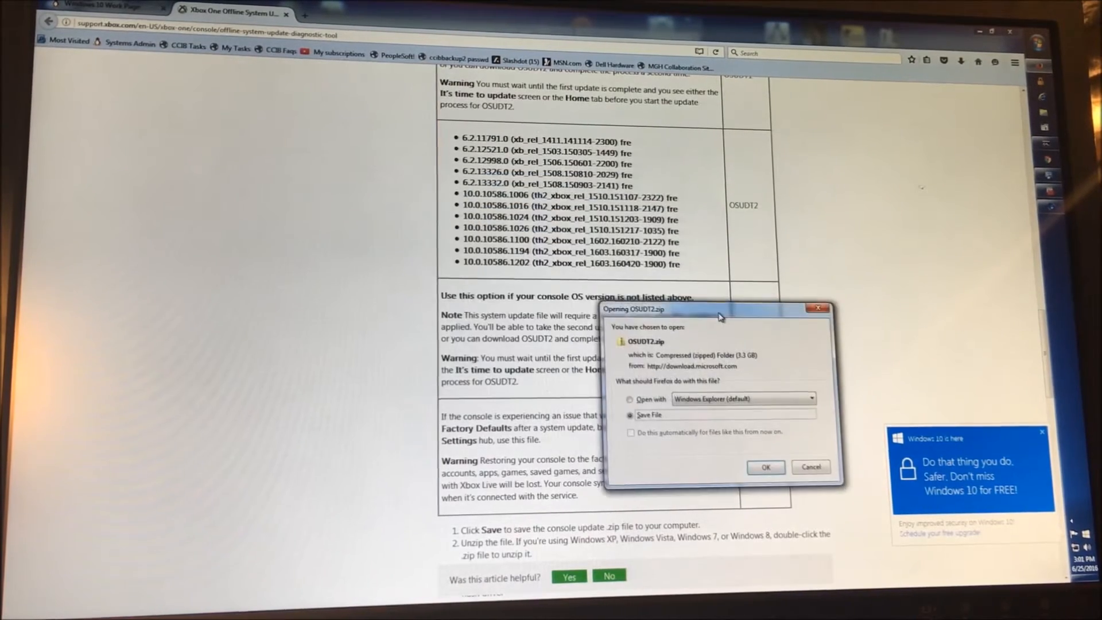
pyautogui.click(773, 451)
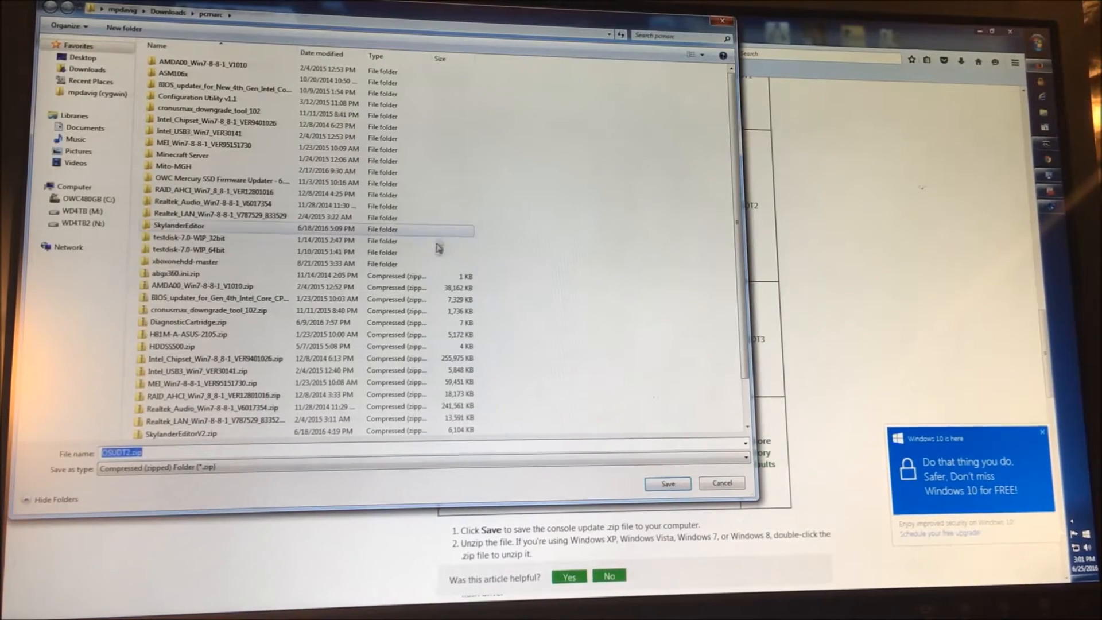
pyautogui.click(669, 484)
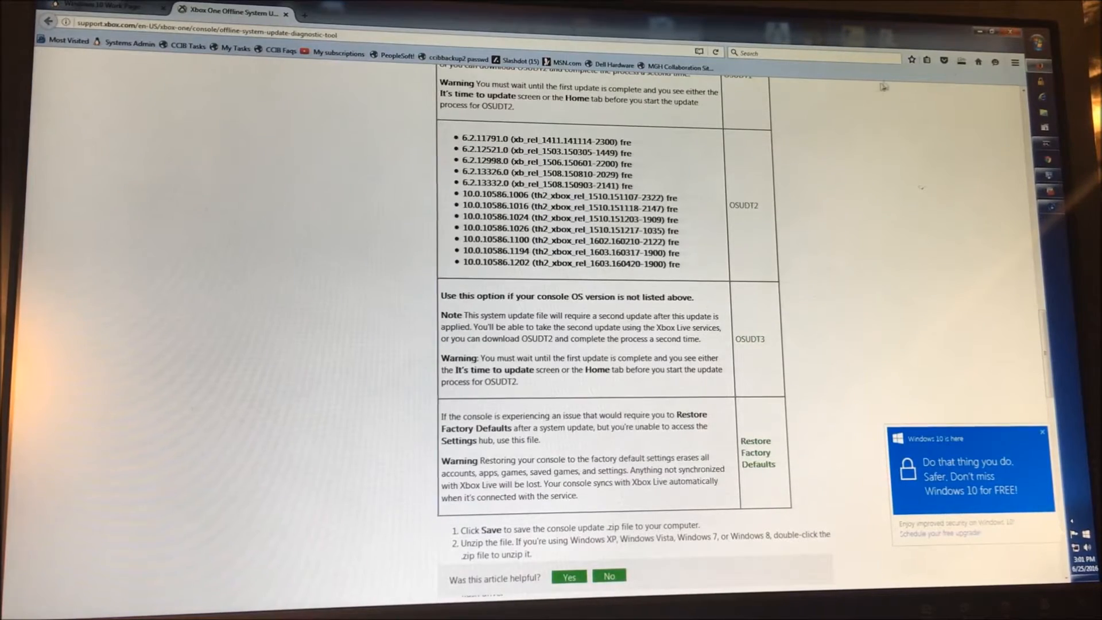
# Step: Check the OSUDT2.zip download progress in the Downloads panel and hide it again
pyautogui.click(964, 65)
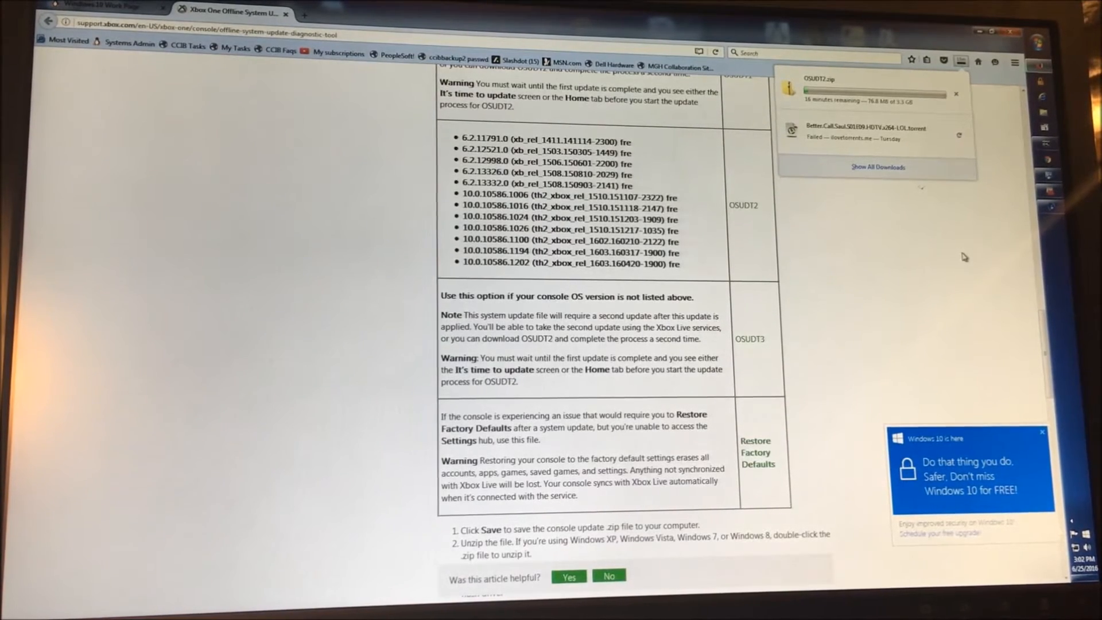
pyautogui.click(951, 344)
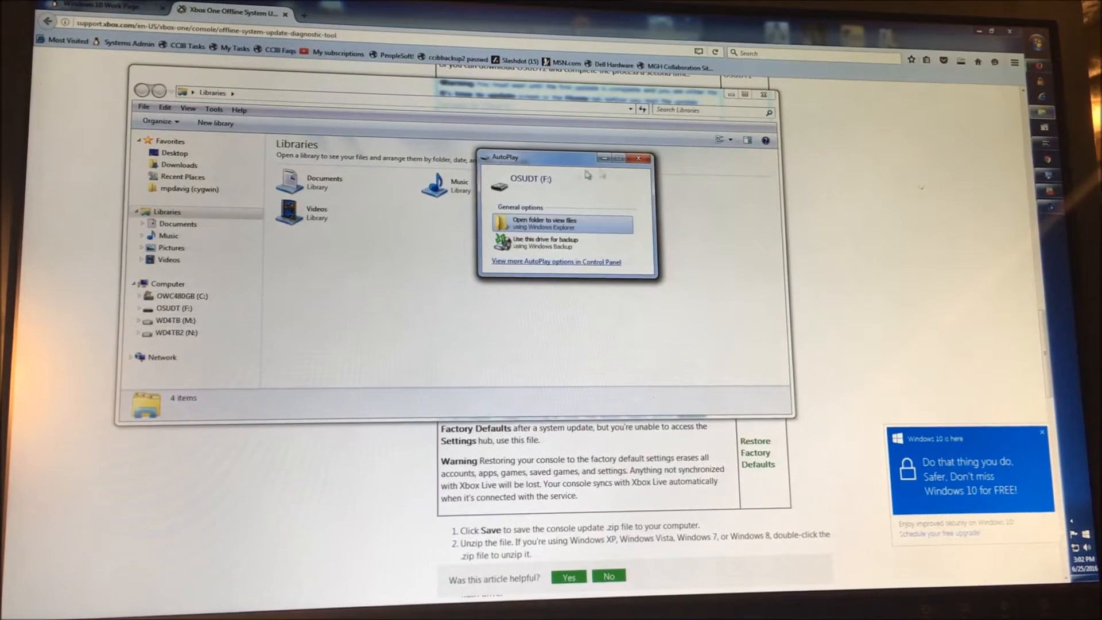
# Step: Dismiss autoplay and show the OSUDT (F:) flash drive in an enlarged Explorer window
pyautogui.click(642, 160)
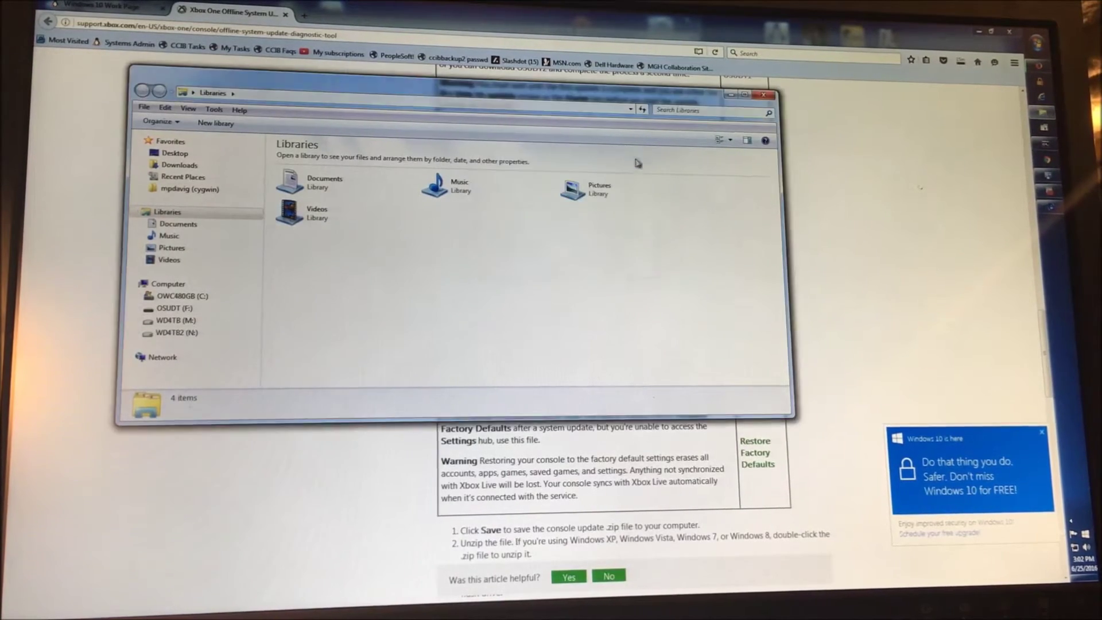
pyautogui.click(169, 308)
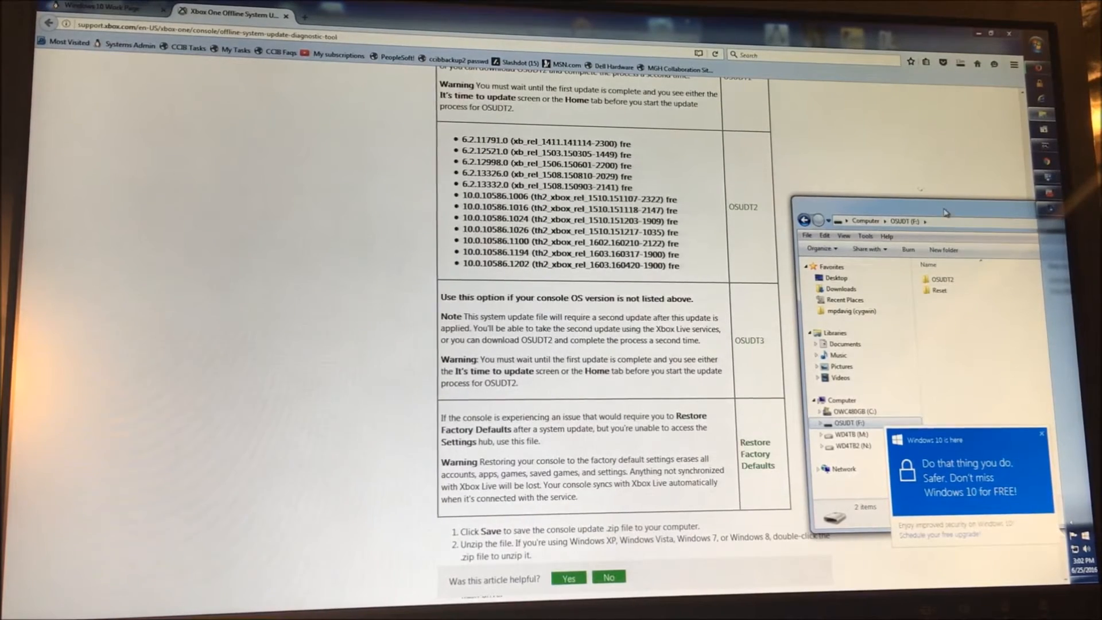
pyautogui.moveTo(946, 212); pyautogui.dragTo(618, 172)
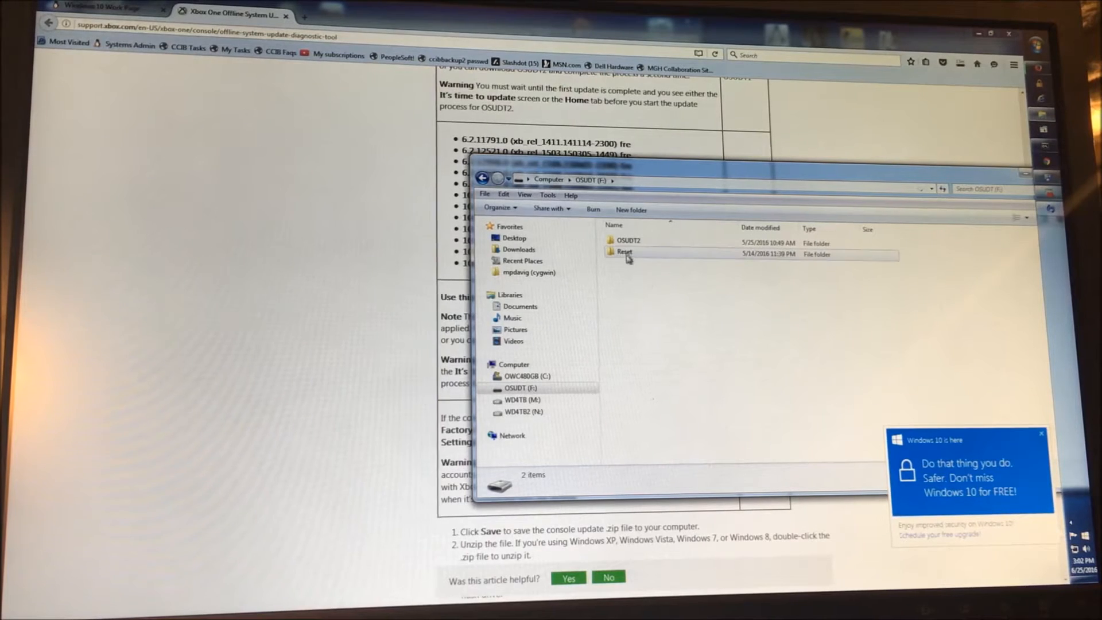
# Step: Check the sizes of the Reset and OSUDT2 folders via their Properties dialogs
pyautogui.rightClick(626, 251)
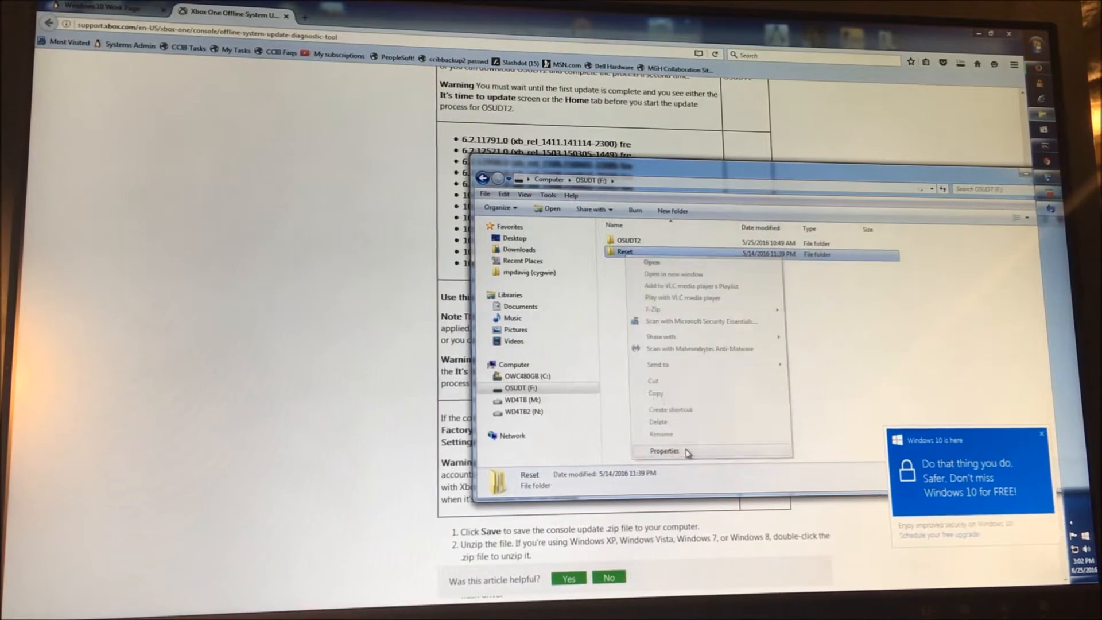
pyautogui.click(665, 451)
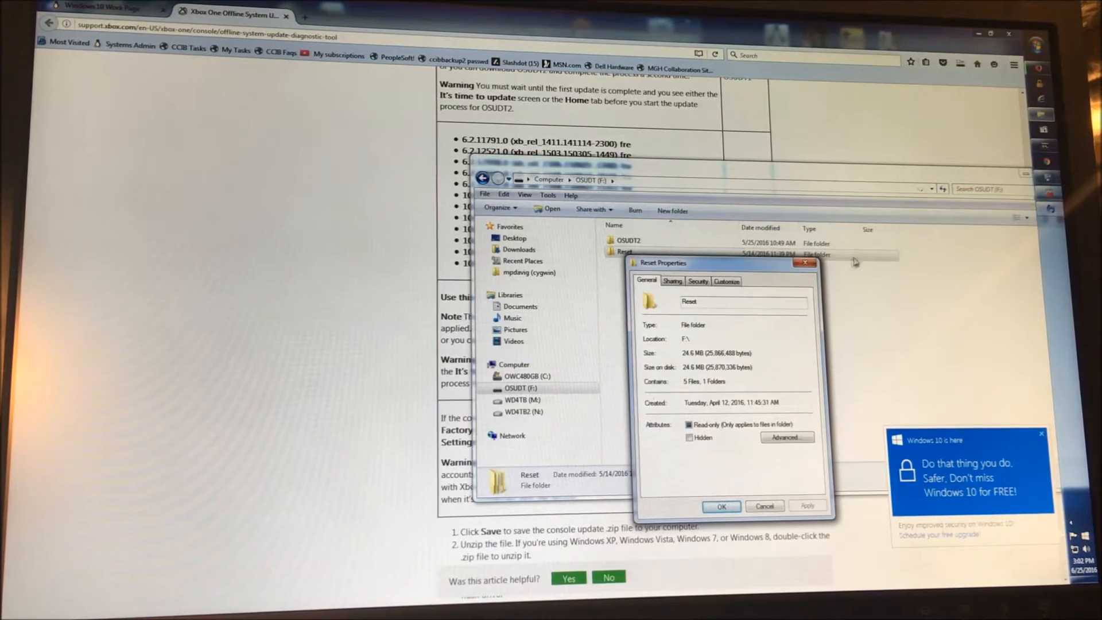
pyautogui.click(809, 264)
pyautogui.rightClick(629, 240)
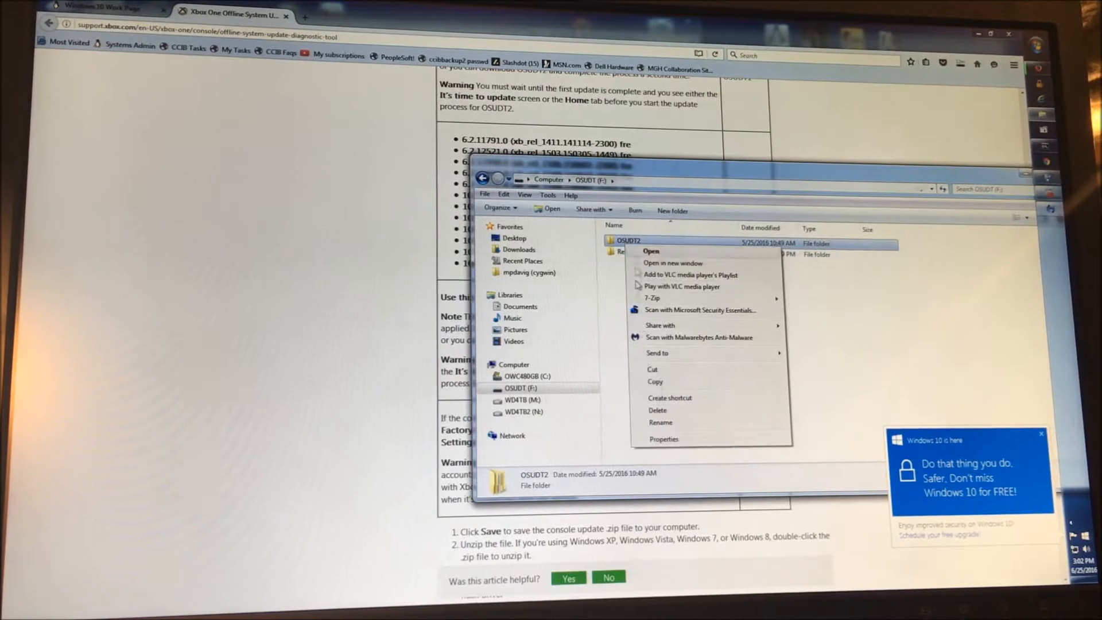
pyautogui.click(680, 441)
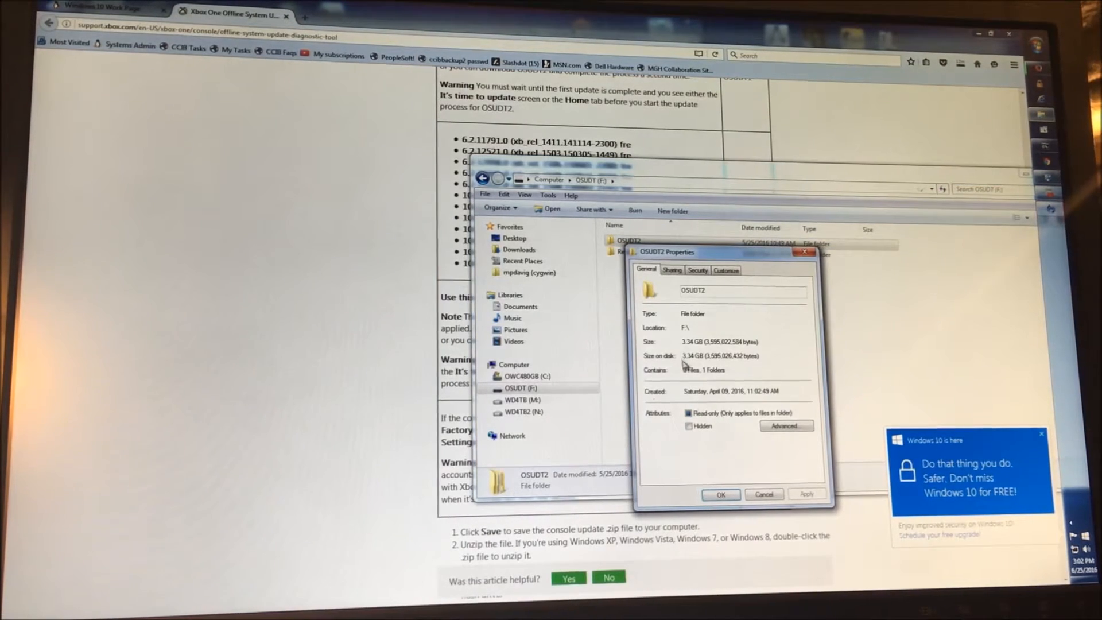
pyautogui.click(807, 252)
pyautogui.click(685, 324)
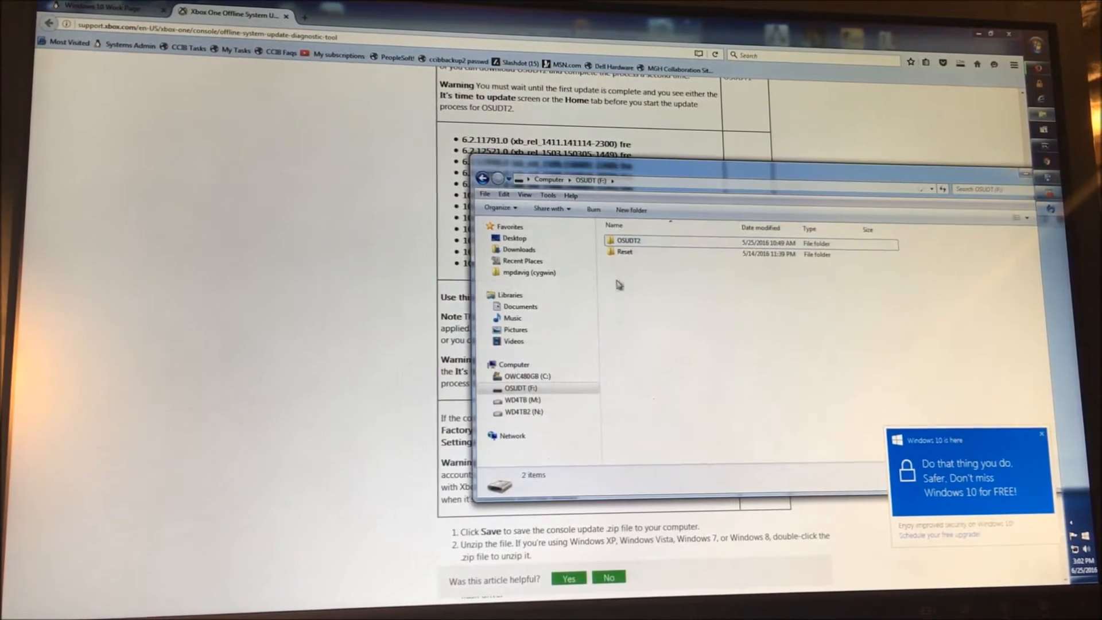
# Step: Cut $SystemUpdate from OSUDT2 and paste it at the root of the OSUDT drive
pyautogui.doubleClick(628, 241)
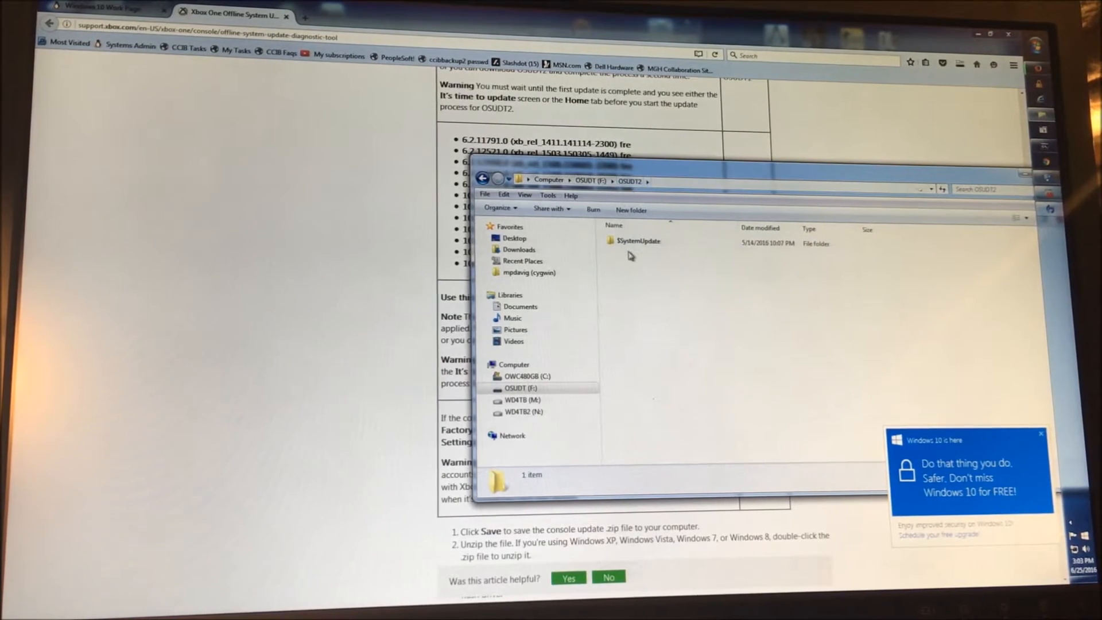
pyautogui.rightClick(628, 242)
pyautogui.click(657, 368)
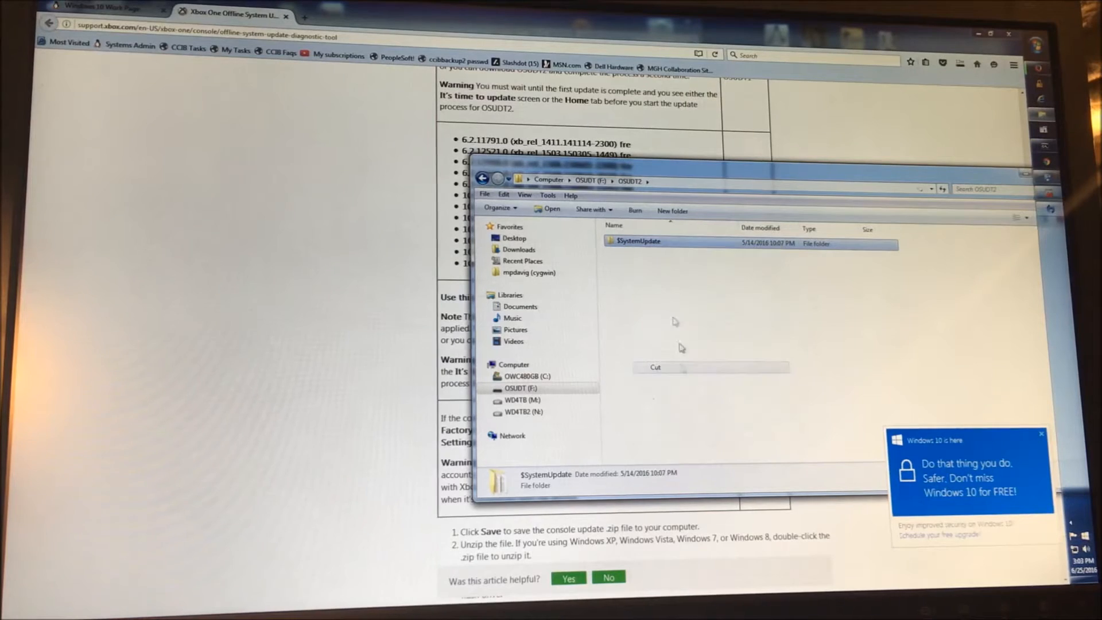
pyautogui.press('BackSpace')
pyautogui.rightClick(648, 324)
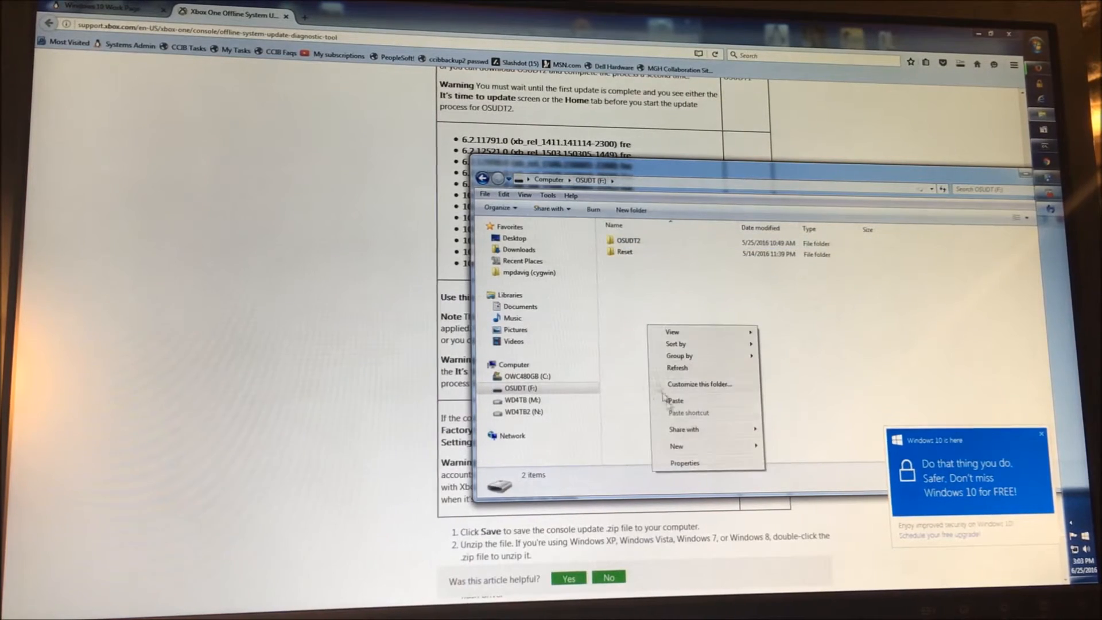
pyautogui.click(678, 403)
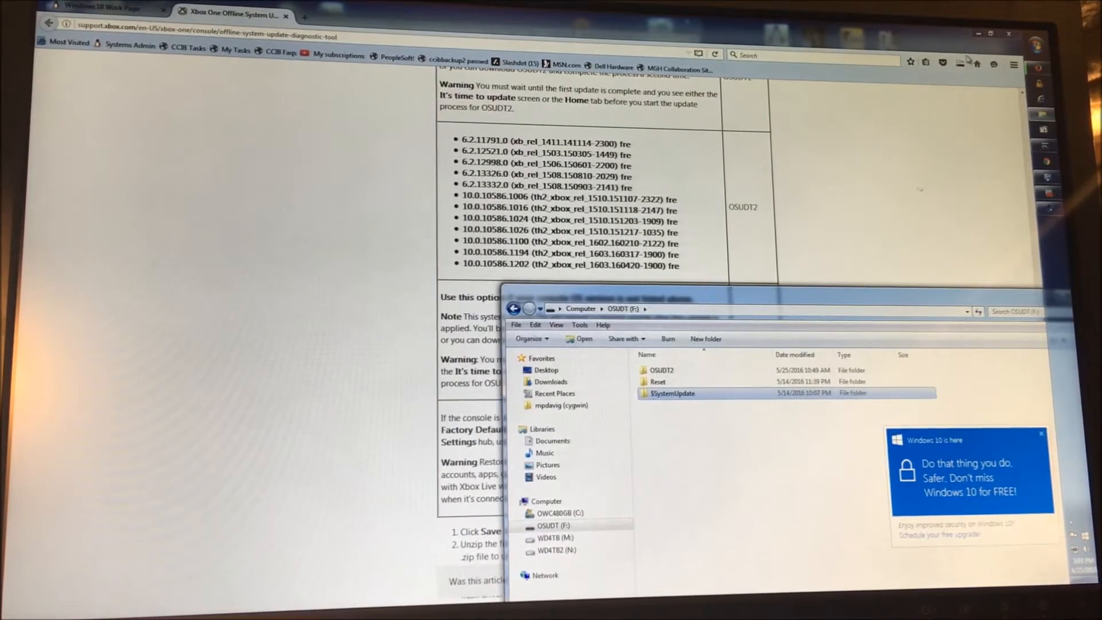
# Step: Verify Reset's contents and that OSUDT2 is now empty, then close the flash drive window
pyautogui.click(960, 66)
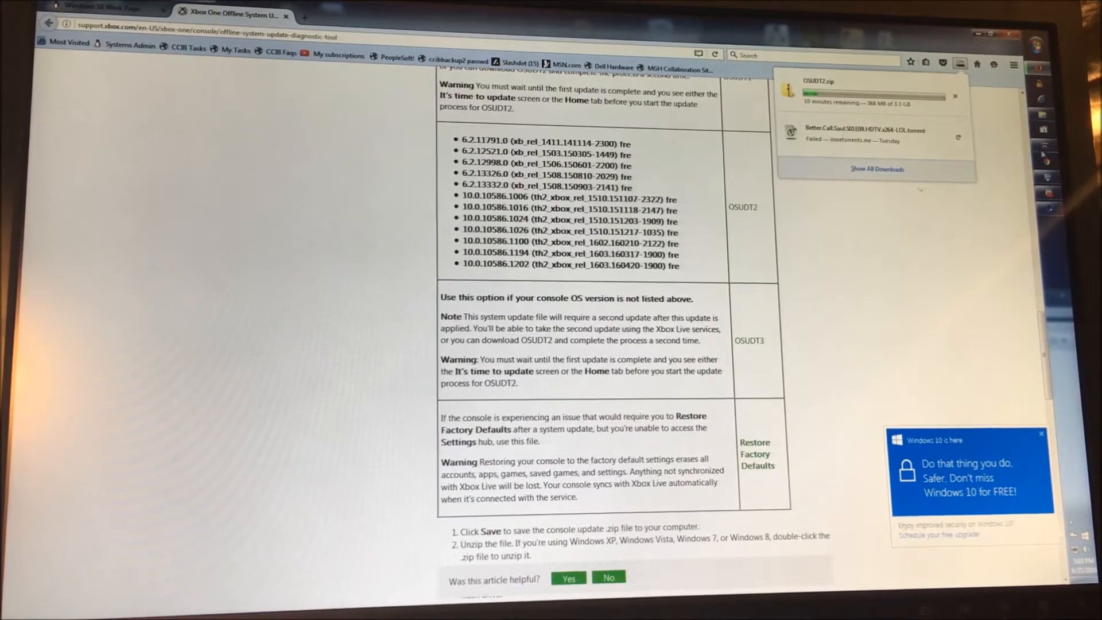
pyautogui.click(767, 369)
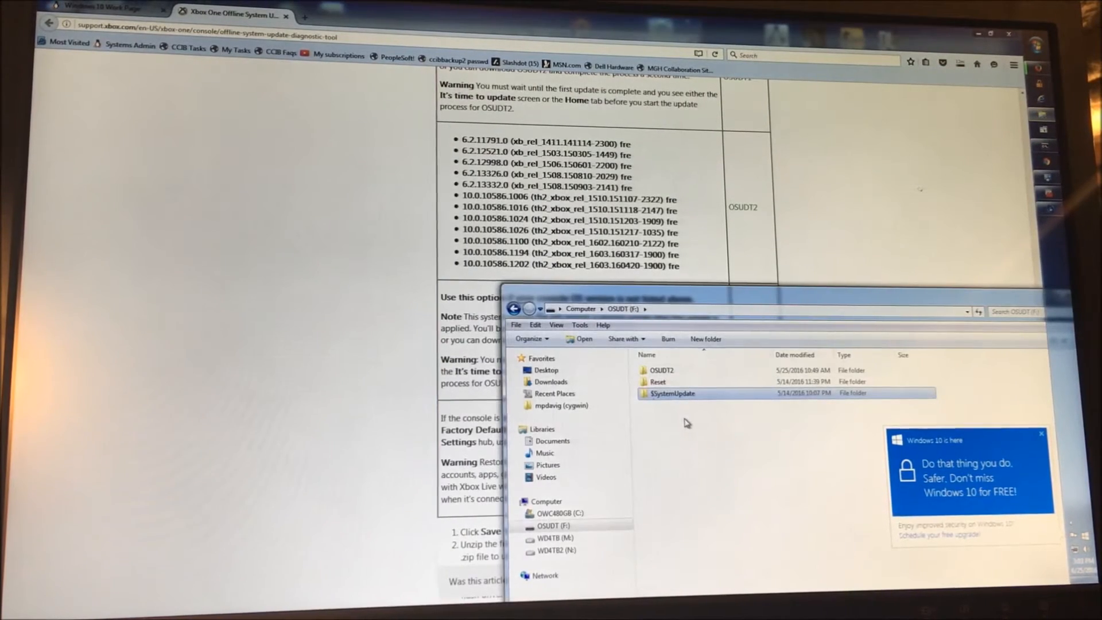
pyautogui.doubleClick(660, 382)
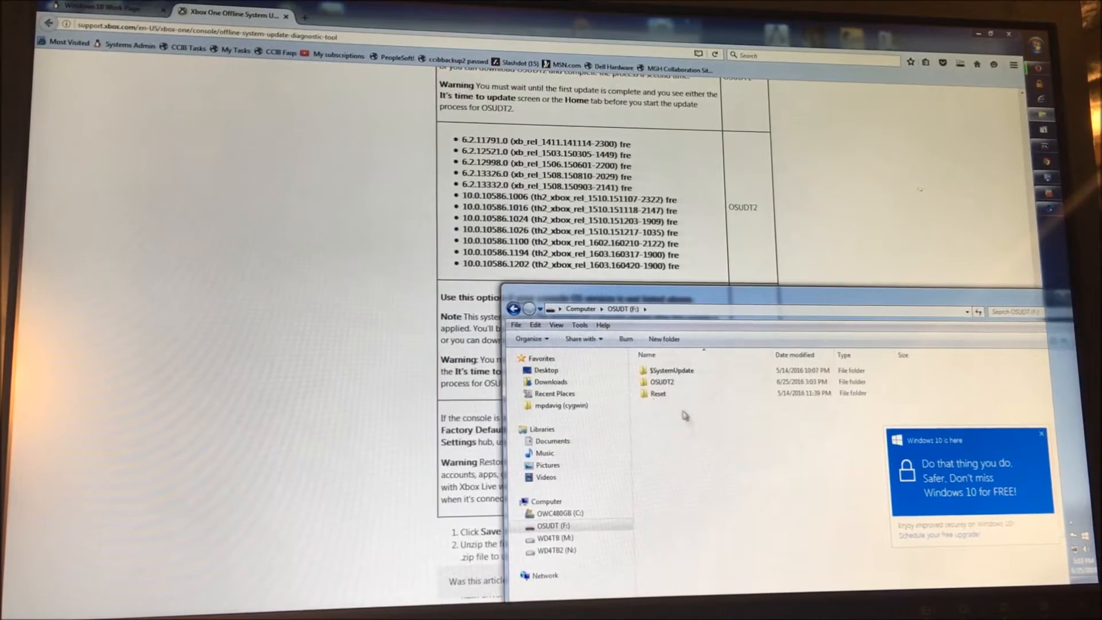
pyautogui.doubleClick(662, 382)
pyautogui.click(625, 309)
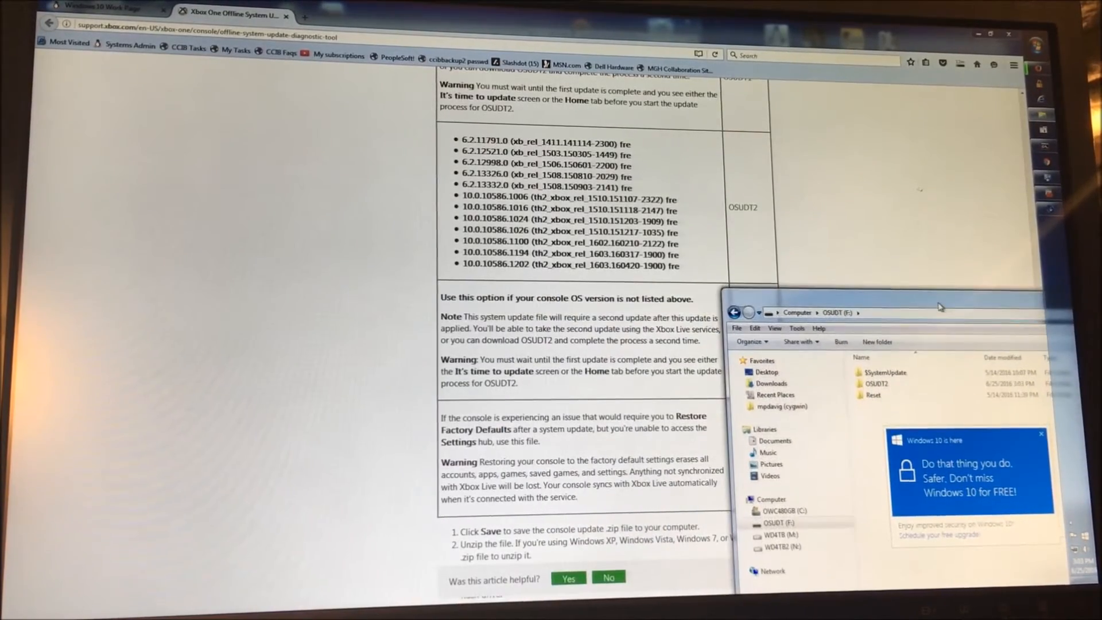
pyautogui.click(205, 352)
pyautogui.scroll(-8, 206, 353)
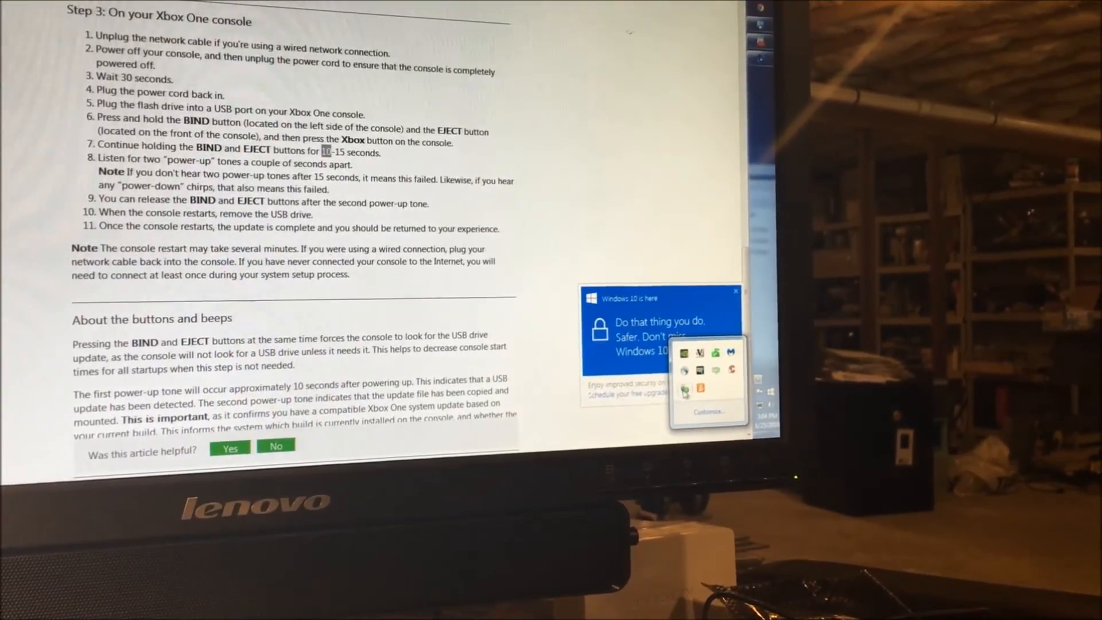
# Step: Glance at the flash drive's contents, then list the drives that can be safely removed
pyautogui.click(684, 392)
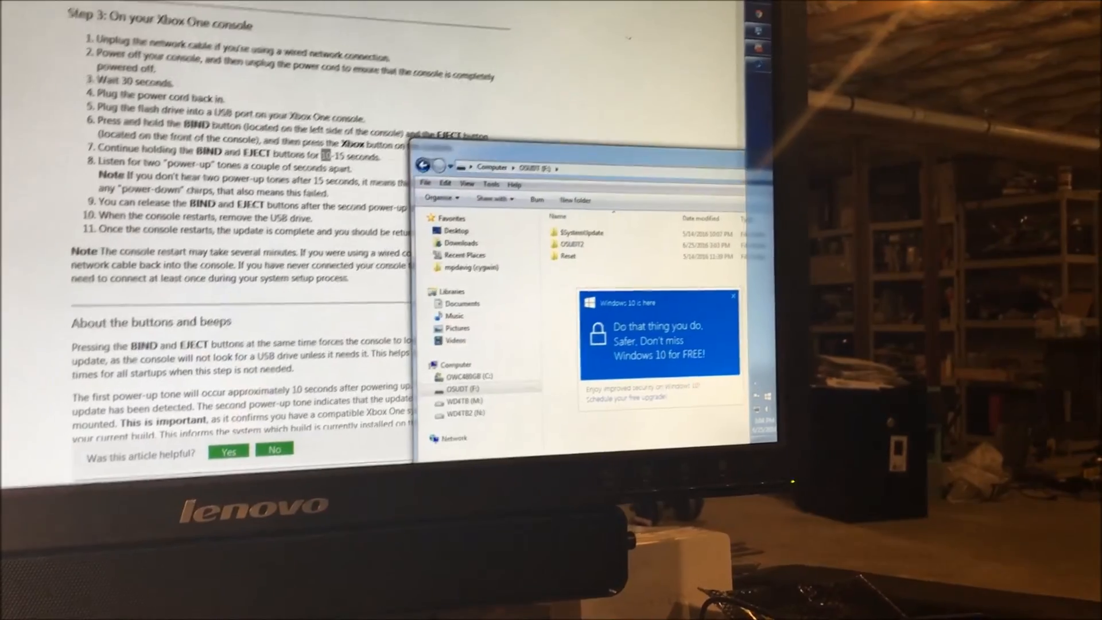
pyautogui.doubleClick(591, 178)
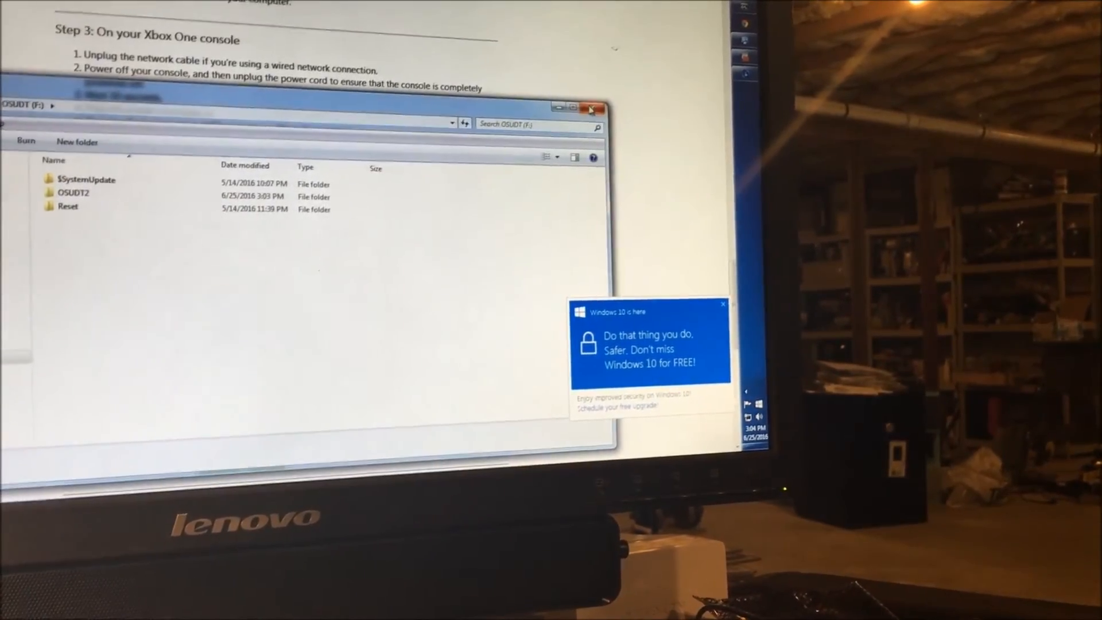
pyautogui.click(766, 388)
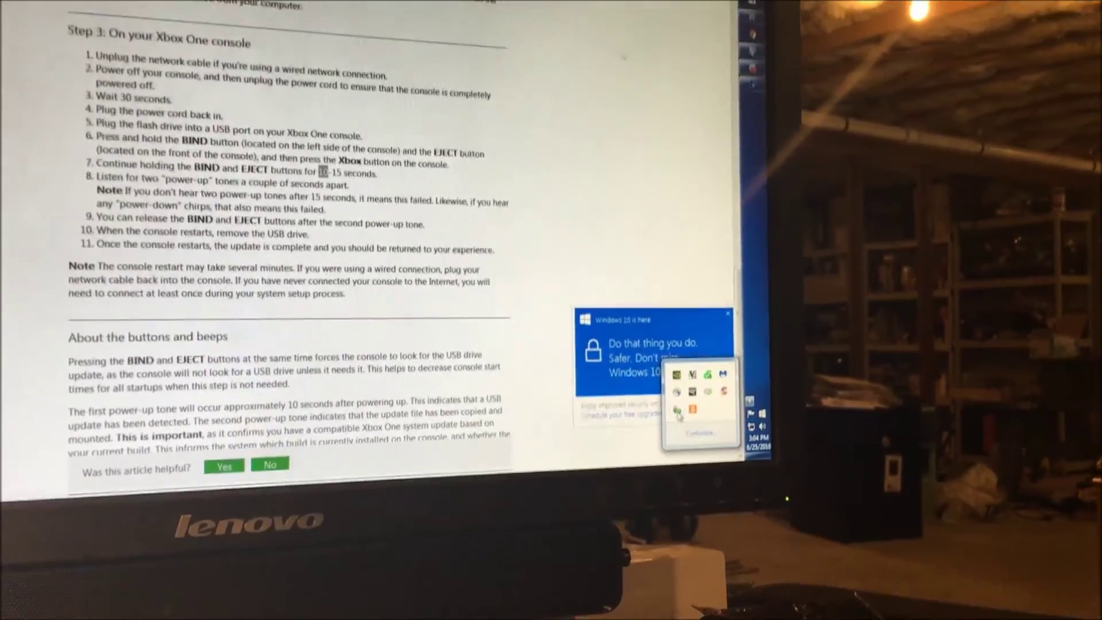
pyautogui.click(677, 398)
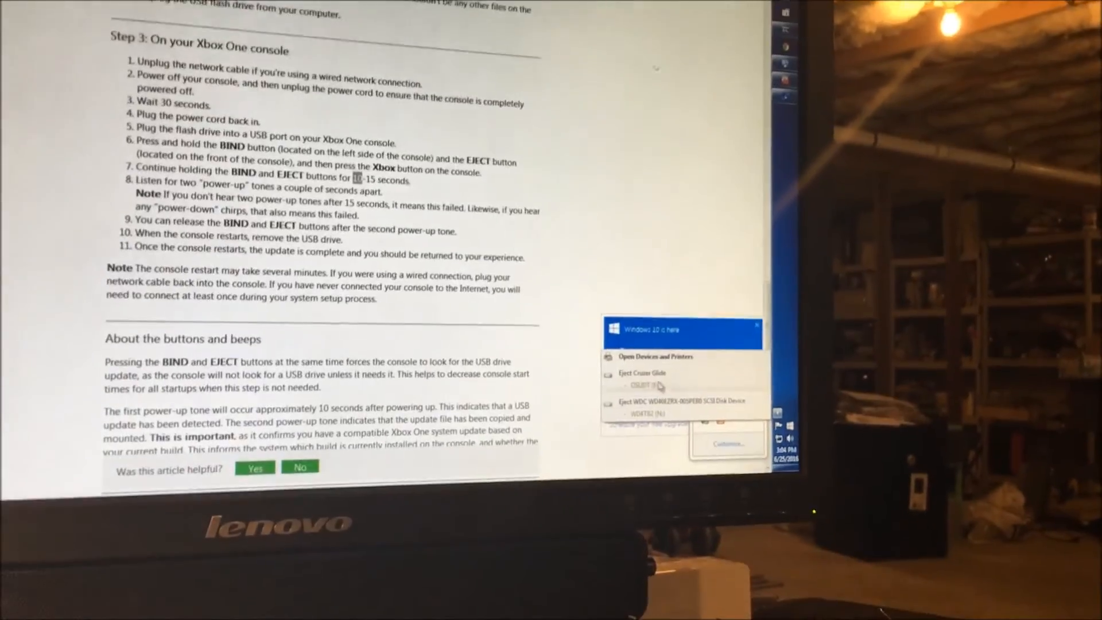